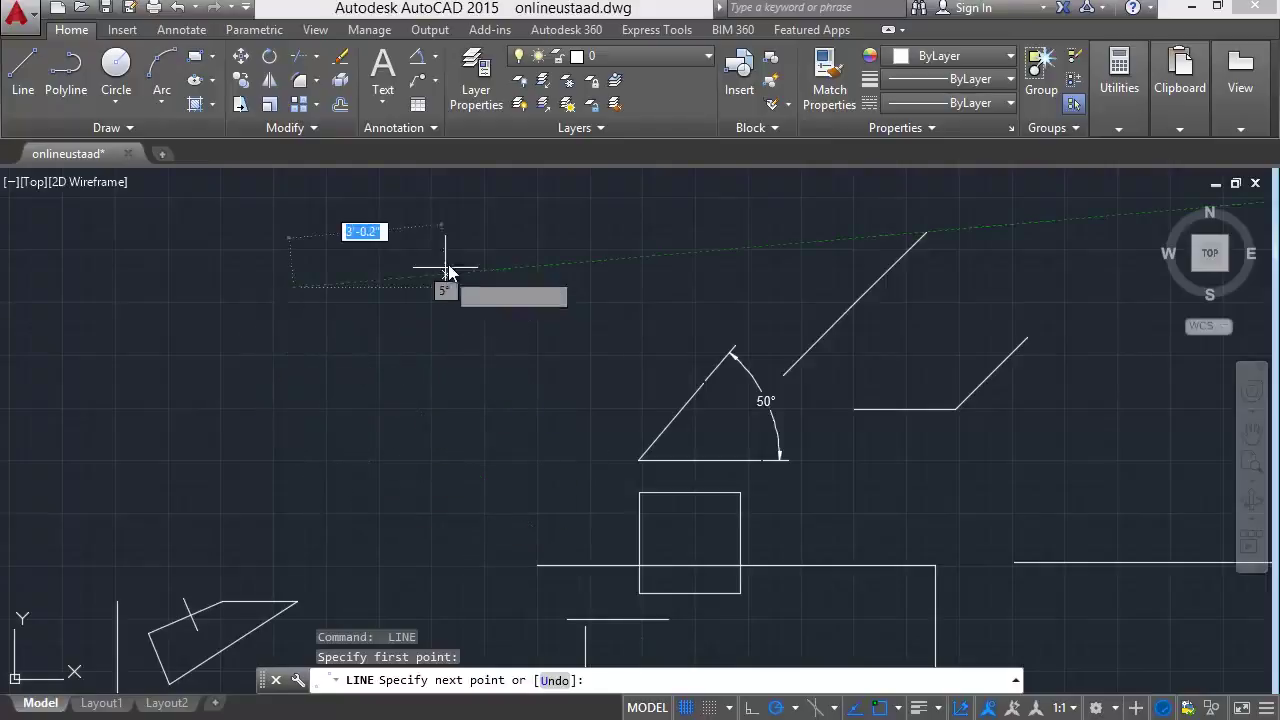
{"action": "middle_click_drag", "start_coordinate": [403, 213], "coordinate": [427, 314]}
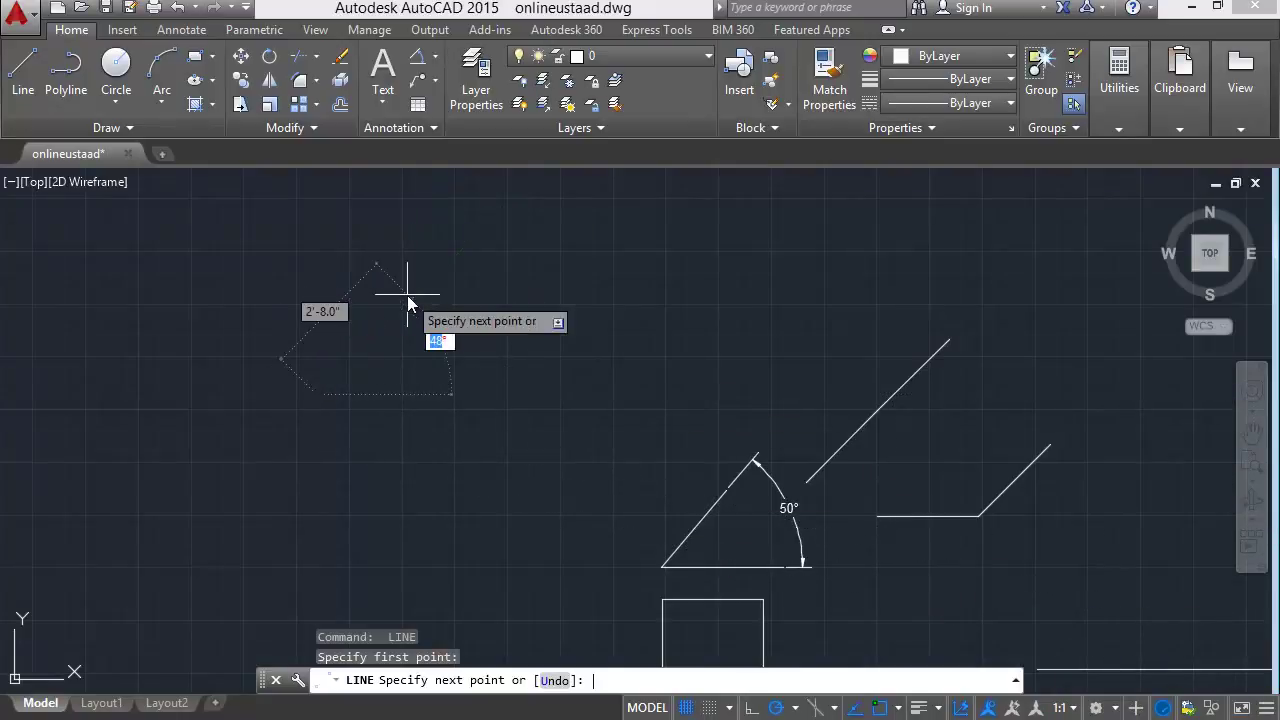
{"action": "key", "text": "Tab"}
{"action": "key", "text": "Tab"}
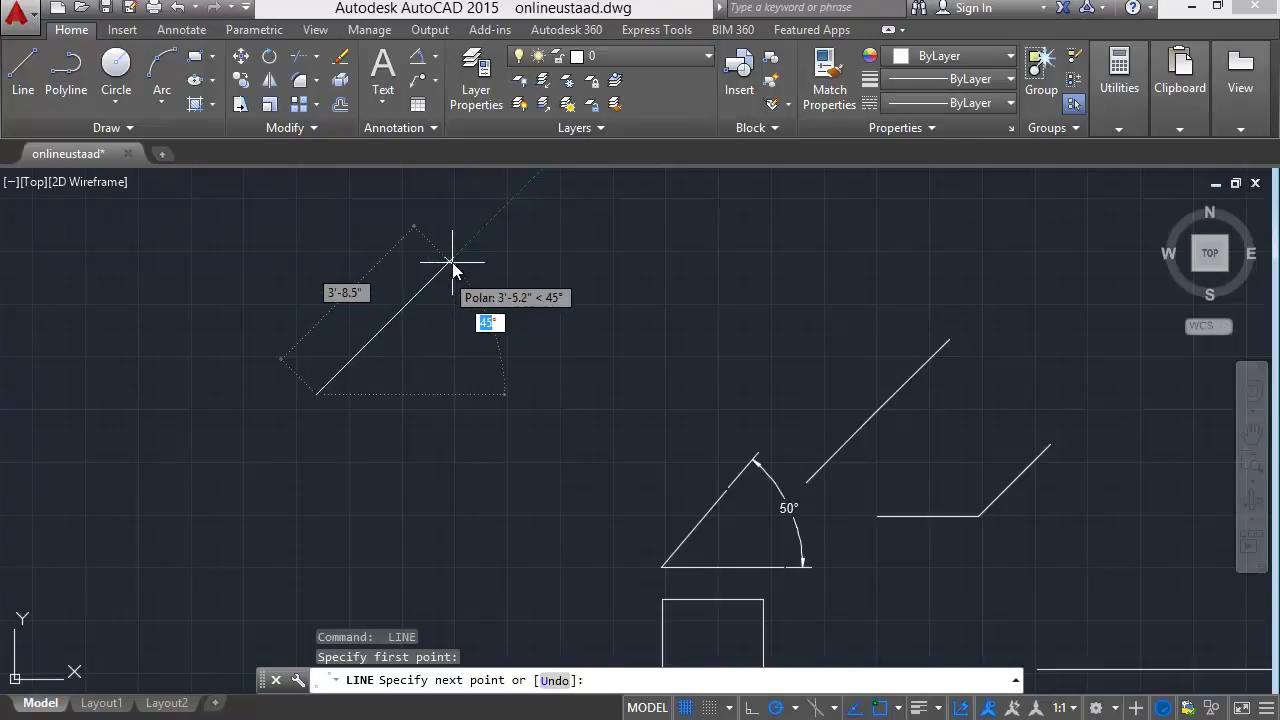
{"action": "key", "text": "Tab"}
{"action": "key", "text": "Tab"}
{"action": "key", "text": "Tab"}
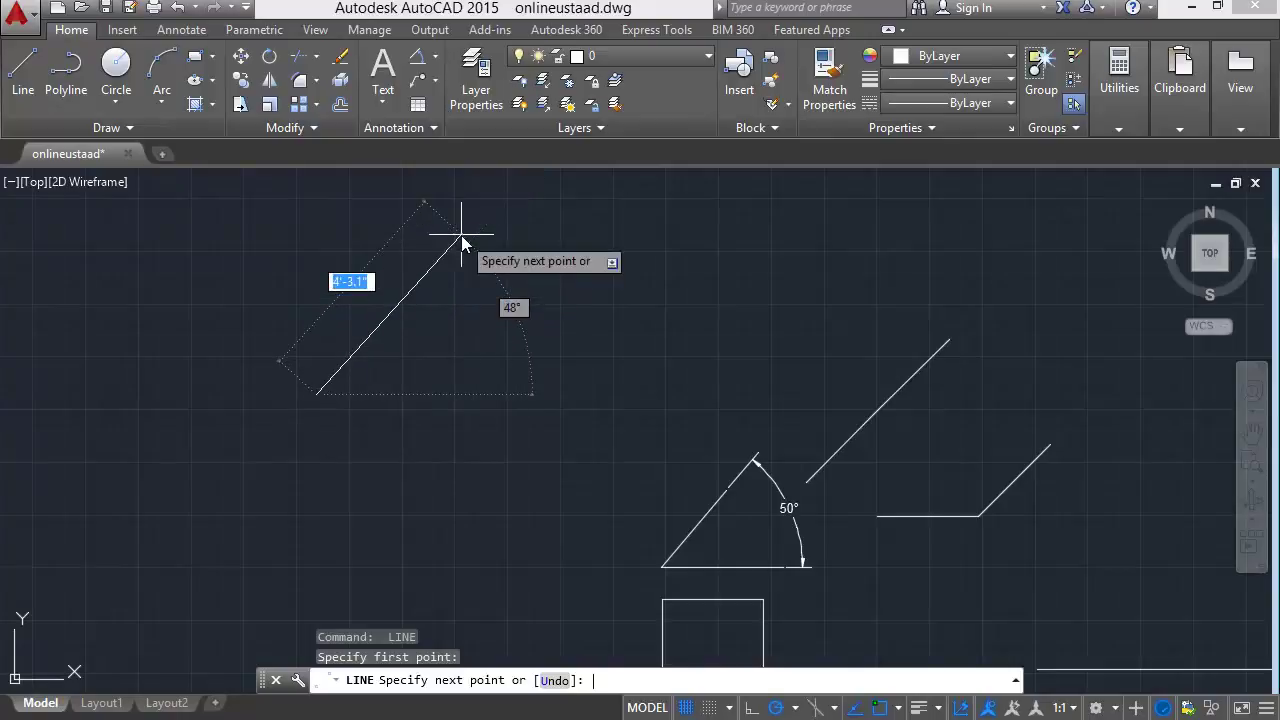
{"action": "key", "text": "Tab"}
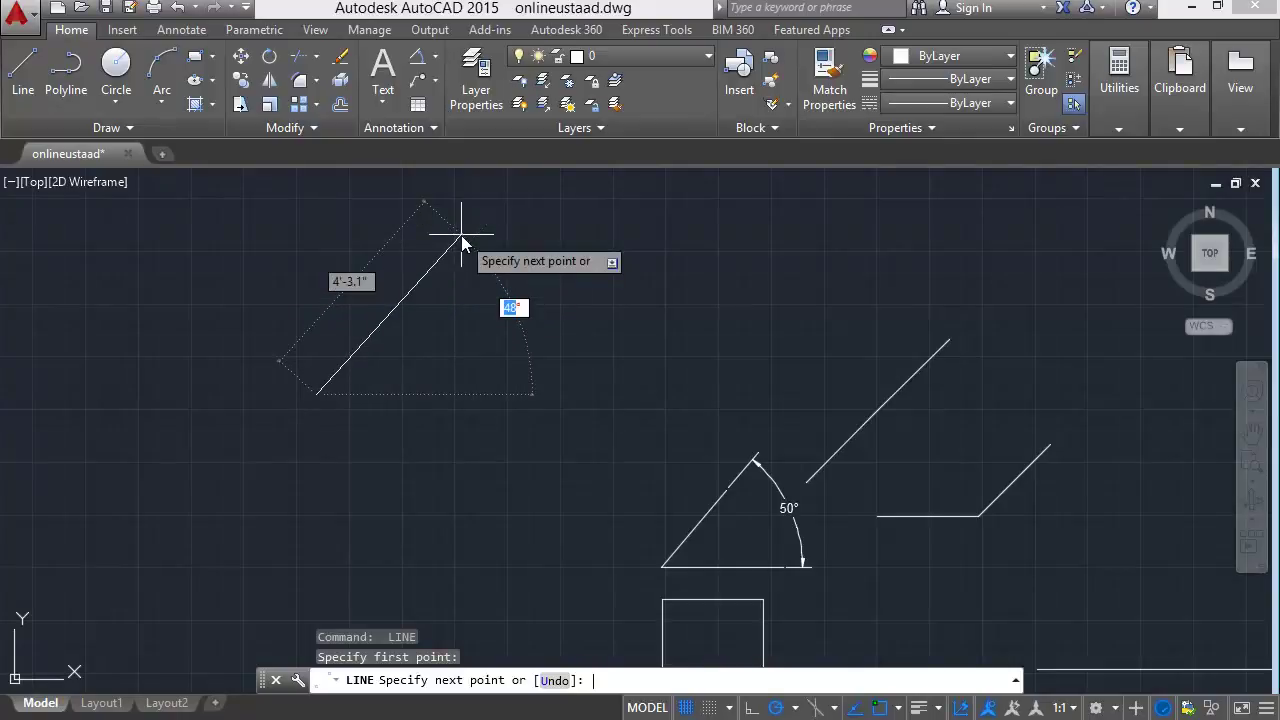
{"action": "key", "text": "Tab"}
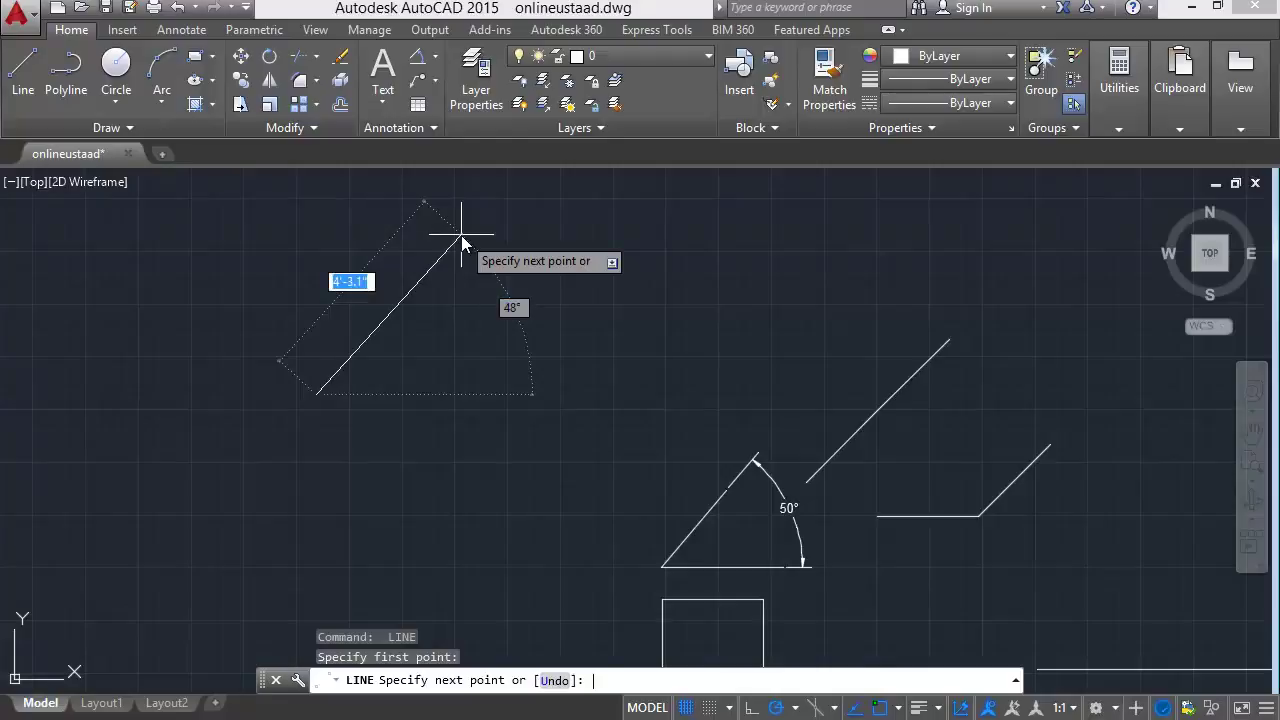
{"action": "key", "text": "Tab"}
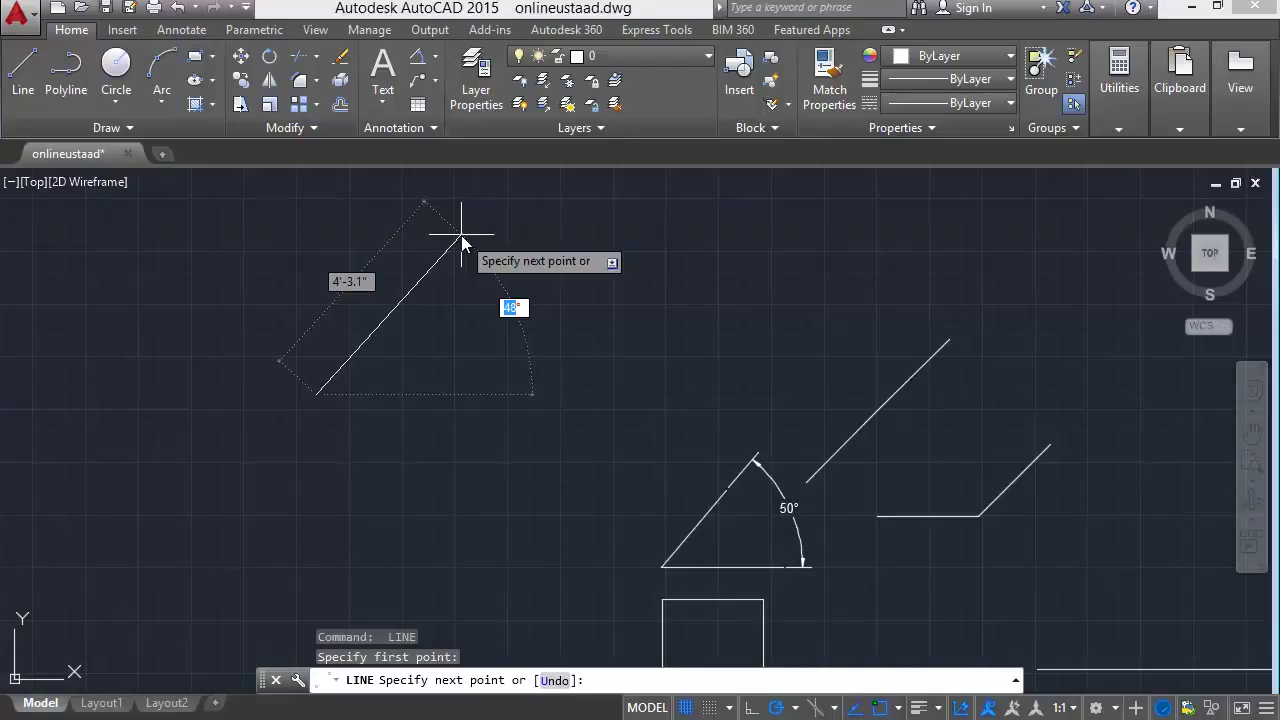
{"action": "key", "text": "Tab"}
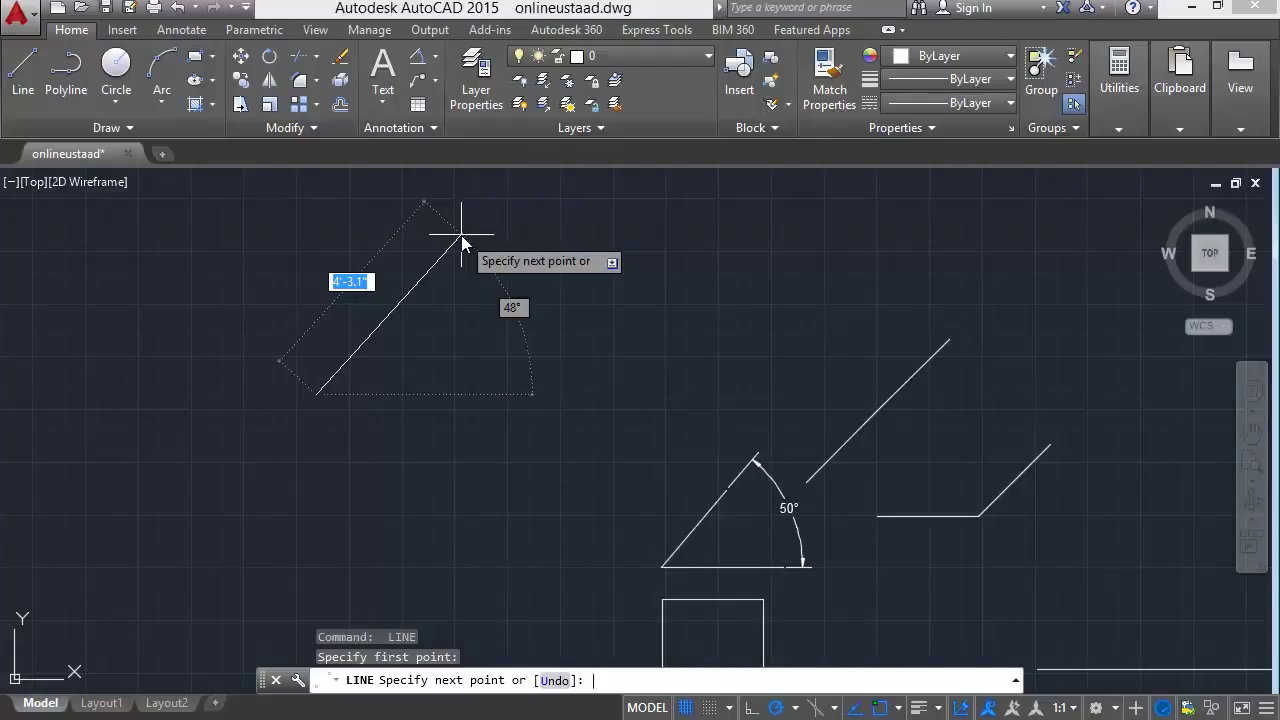
{"action": "key", "text": "Tab"}
{"action": "key", "text": "Tab"}
{"action": "key", "text": "Tab"}
{"action": "key", "text": "Escape"}
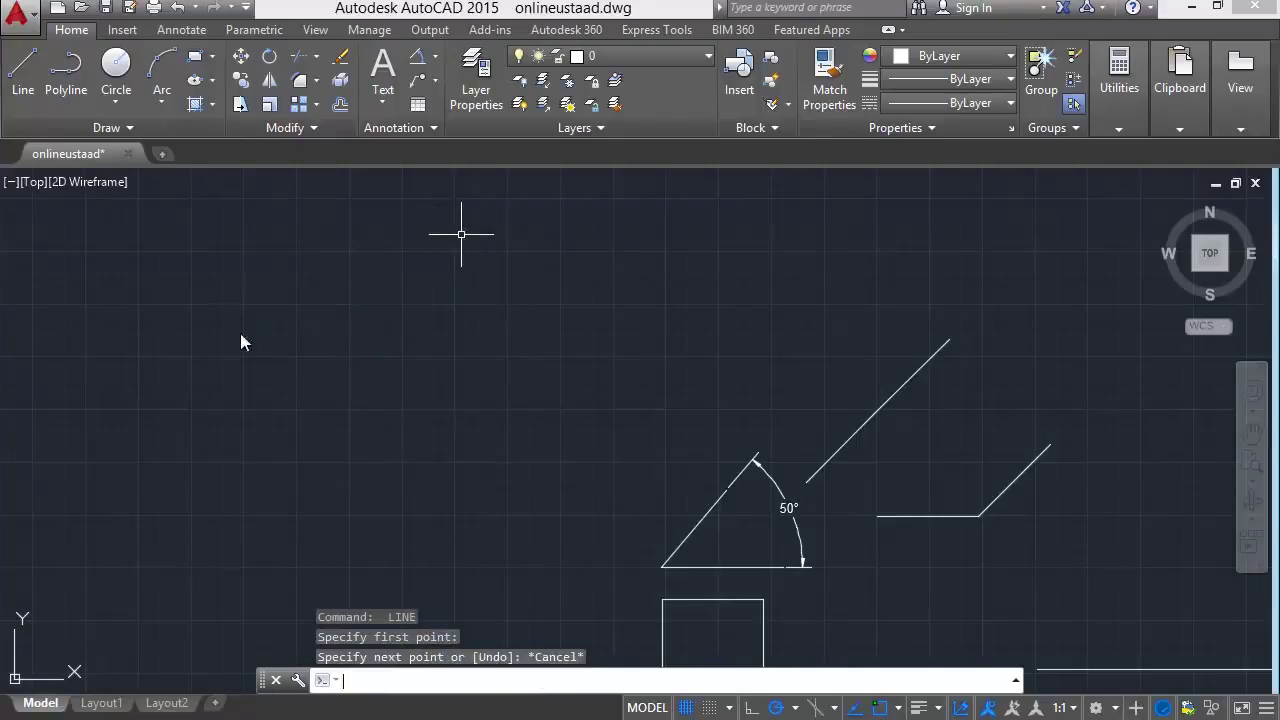
Draw a vertical line segment about 2'-10.8" long at 90° in the empty area up and left of the 50° angle
{"action": "key", "text": "Return"}
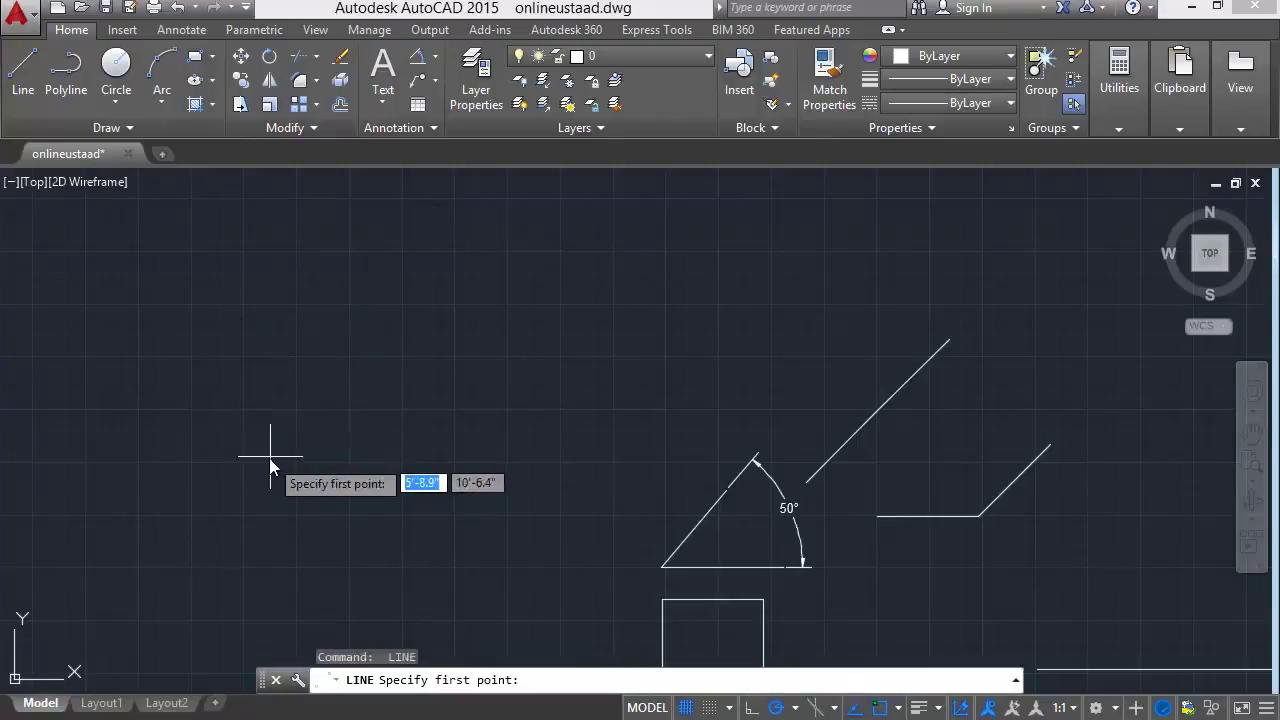
{"action": "left_click", "coordinate": [293, 346]}
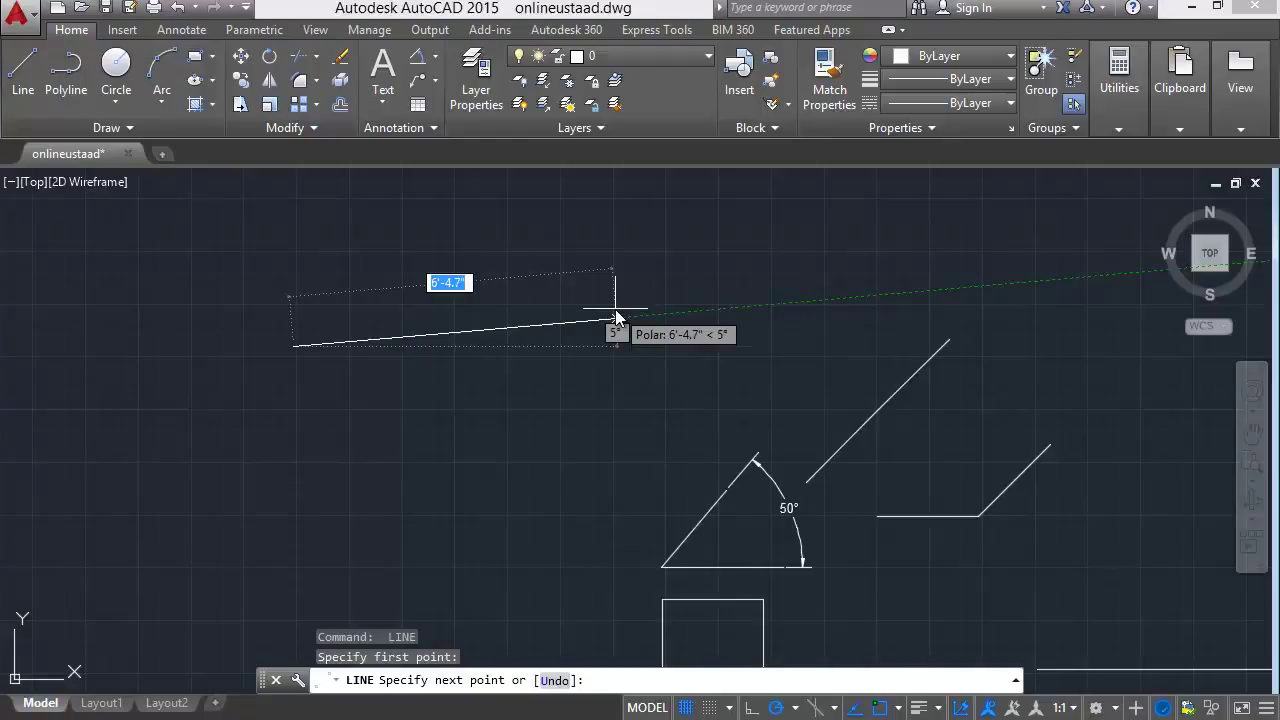
{"action": "key", "text": "Tab"}
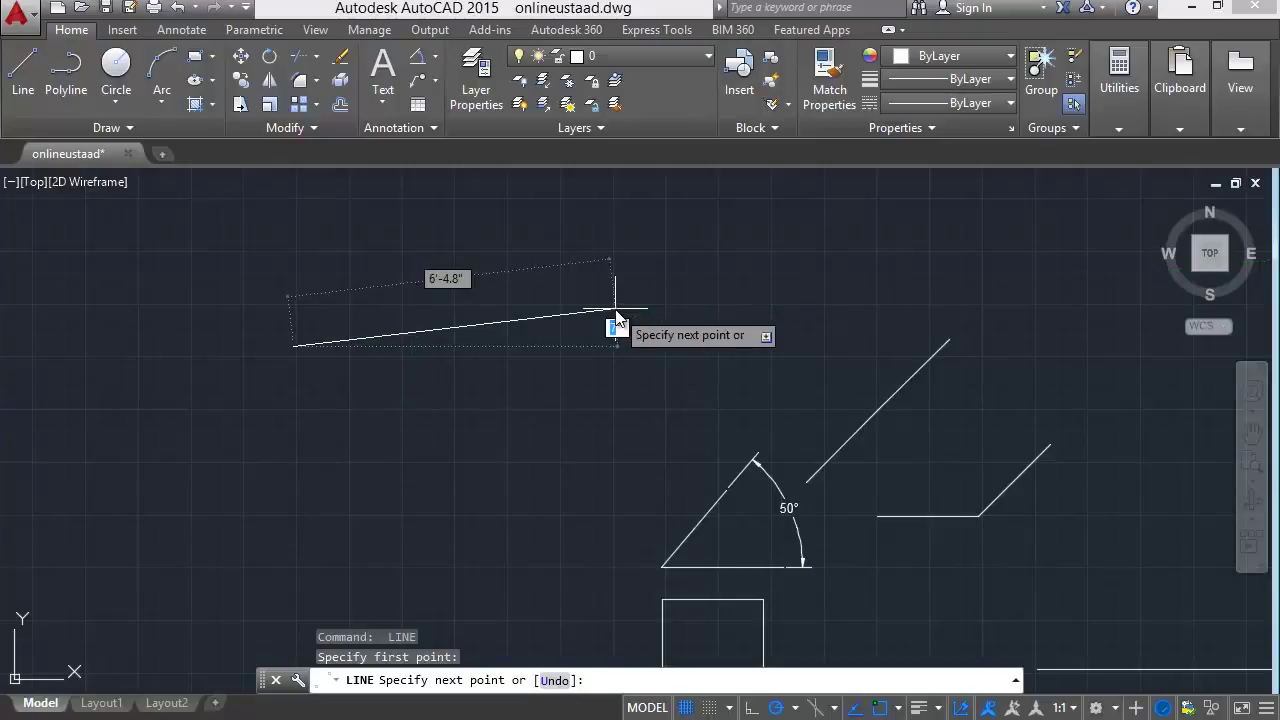
{"action": "key", "text": "Tab"}
{"action": "key", "text": "Tab"}
{"action": "key", "text": "Tab"}
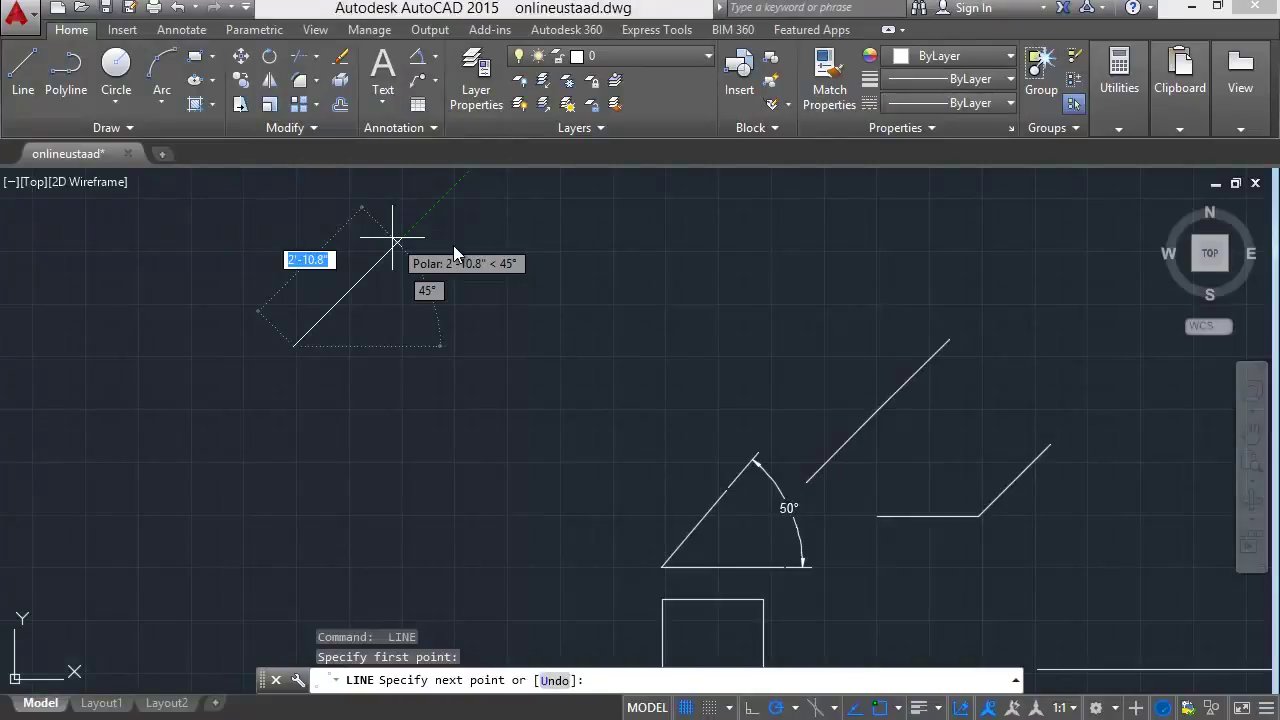
{"action": "key", "text": "Tab"}
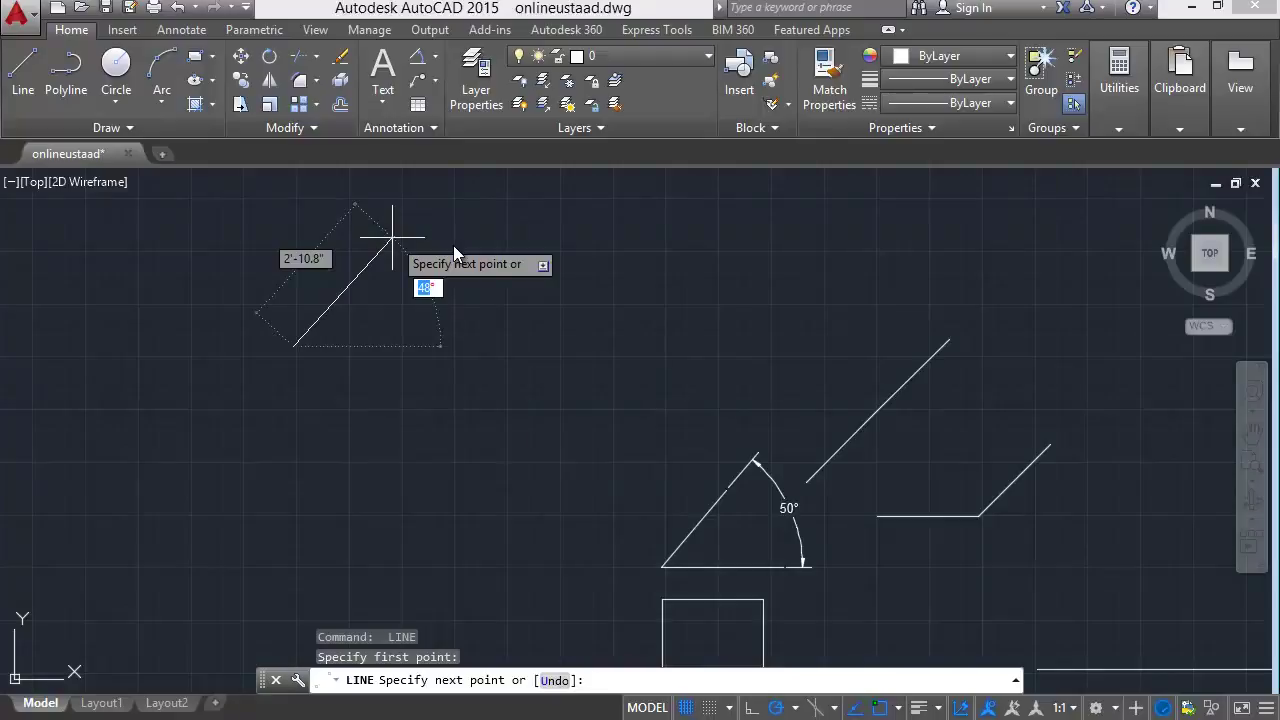
{"action": "type", "text": "50"}
{"action": "key", "text": "BackSpace"}
{"action": "key", "text": "BackSpace"}
{"action": "type", "text": "90"}
{"action": "key", "text": "Return"}
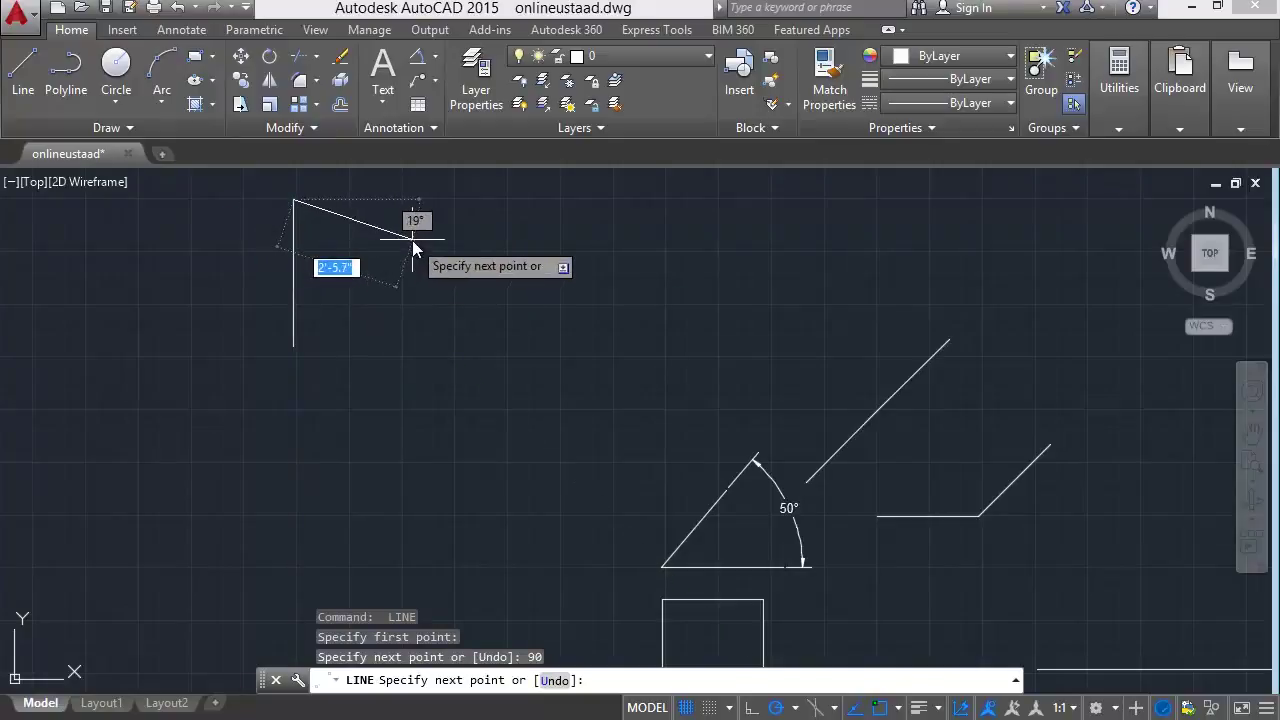
Preview the next segment from the vertical line's upper endpoint with a length of 5' and a downward angle of 45°
{"action": "middle_click_drag", "start_coordinate": [403, 247], "coordinate": [411, 367]}
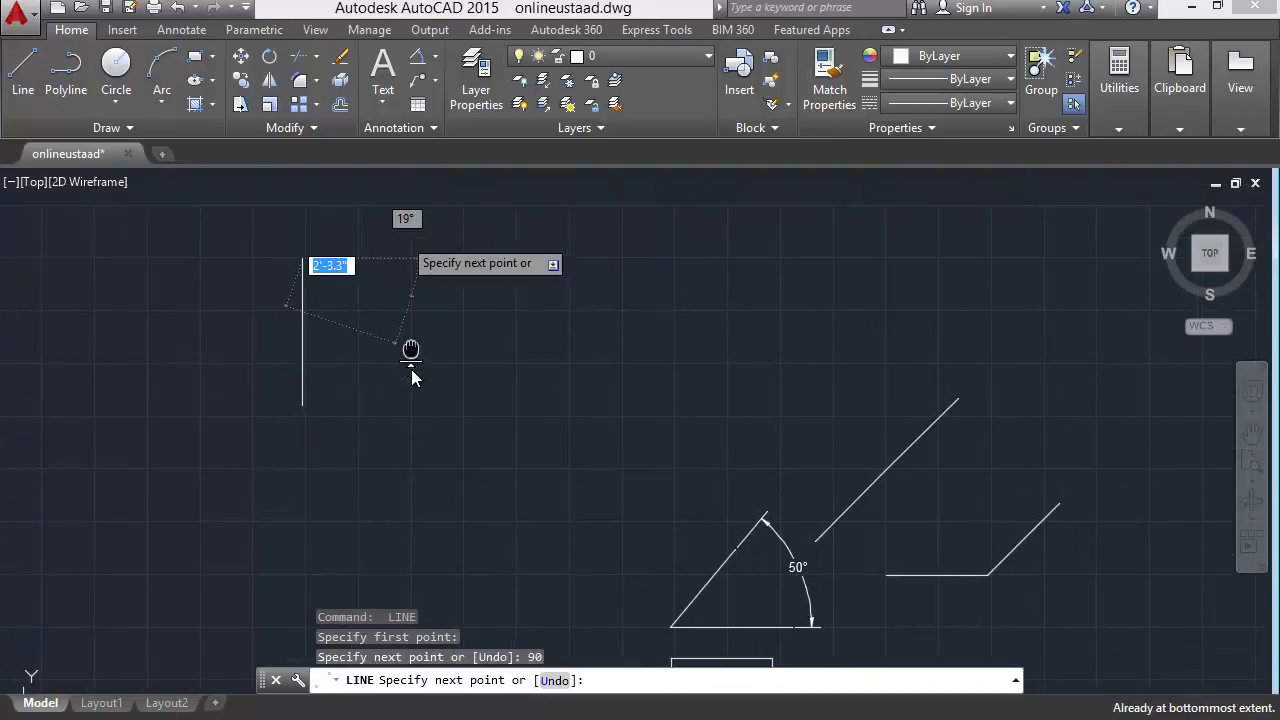
{"action": "middle_click_drag", "start_coordinate": [443, 251], "coordinate": [450, 316]}
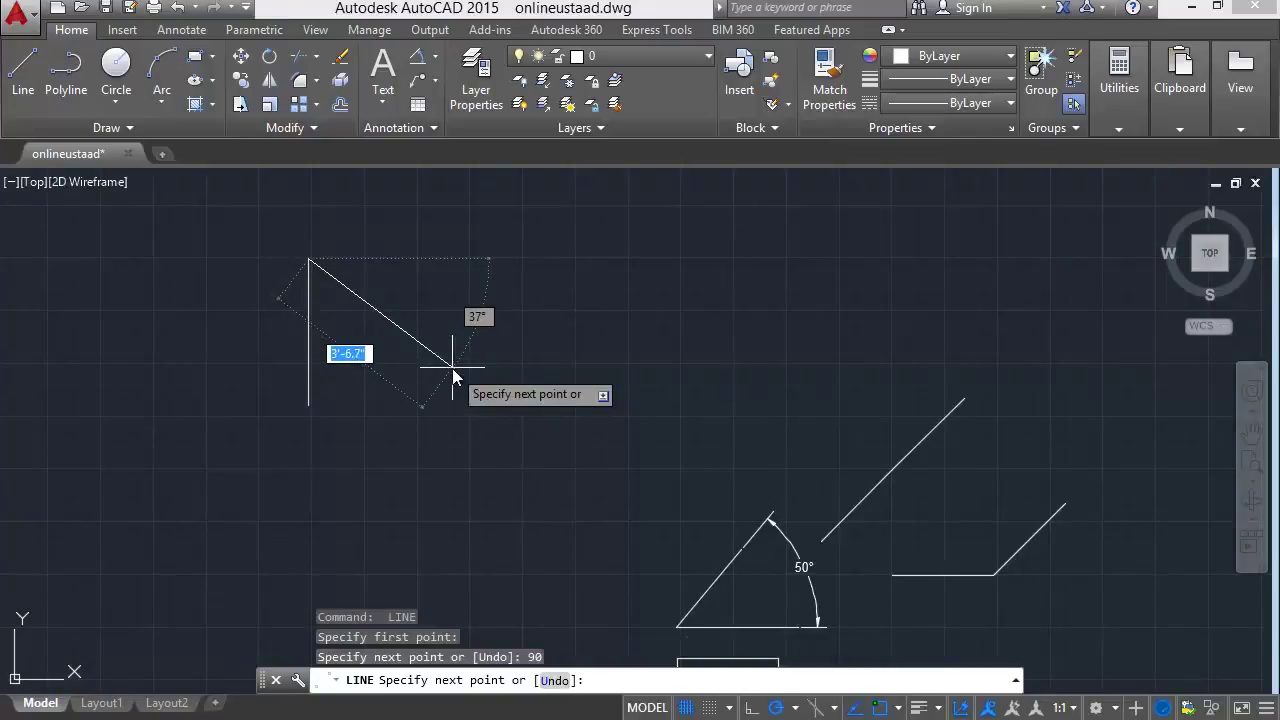
{"action": "type", "text": "8"}
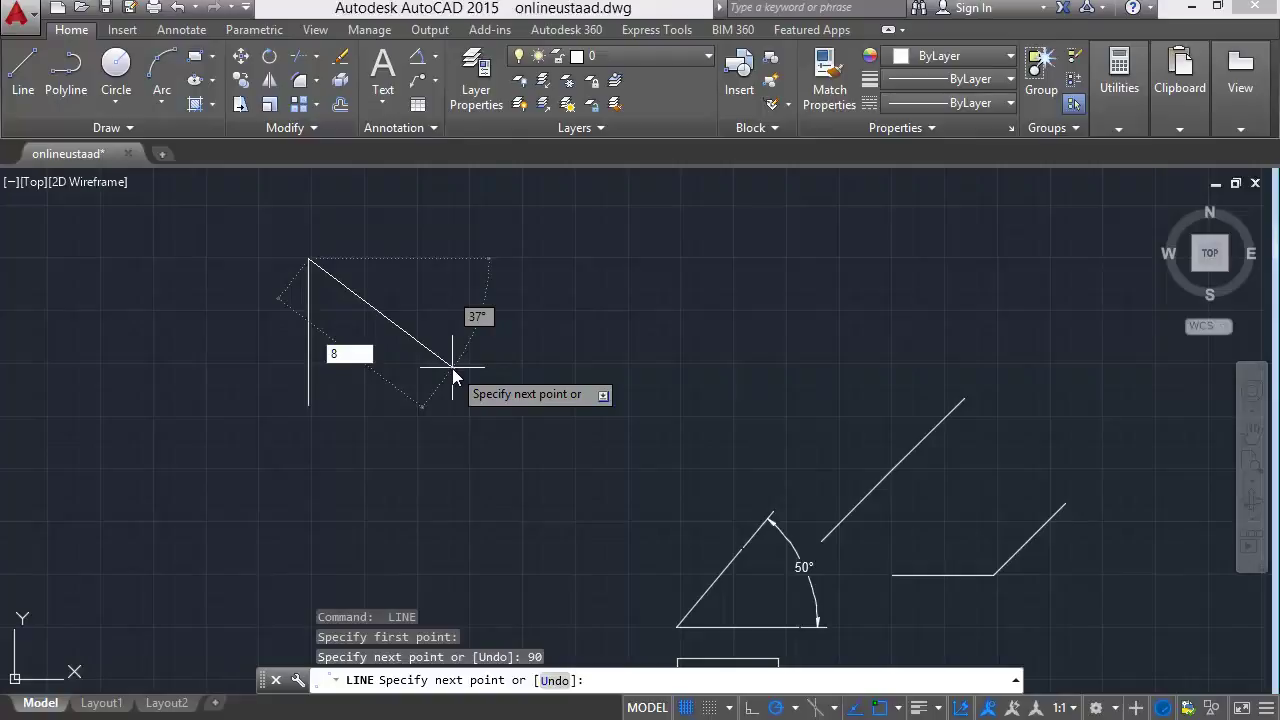
{"action": "key", "text": "BackSpace"}
{"action": "type", "text": "5"}
{"action": "key", "text": "Tab"}
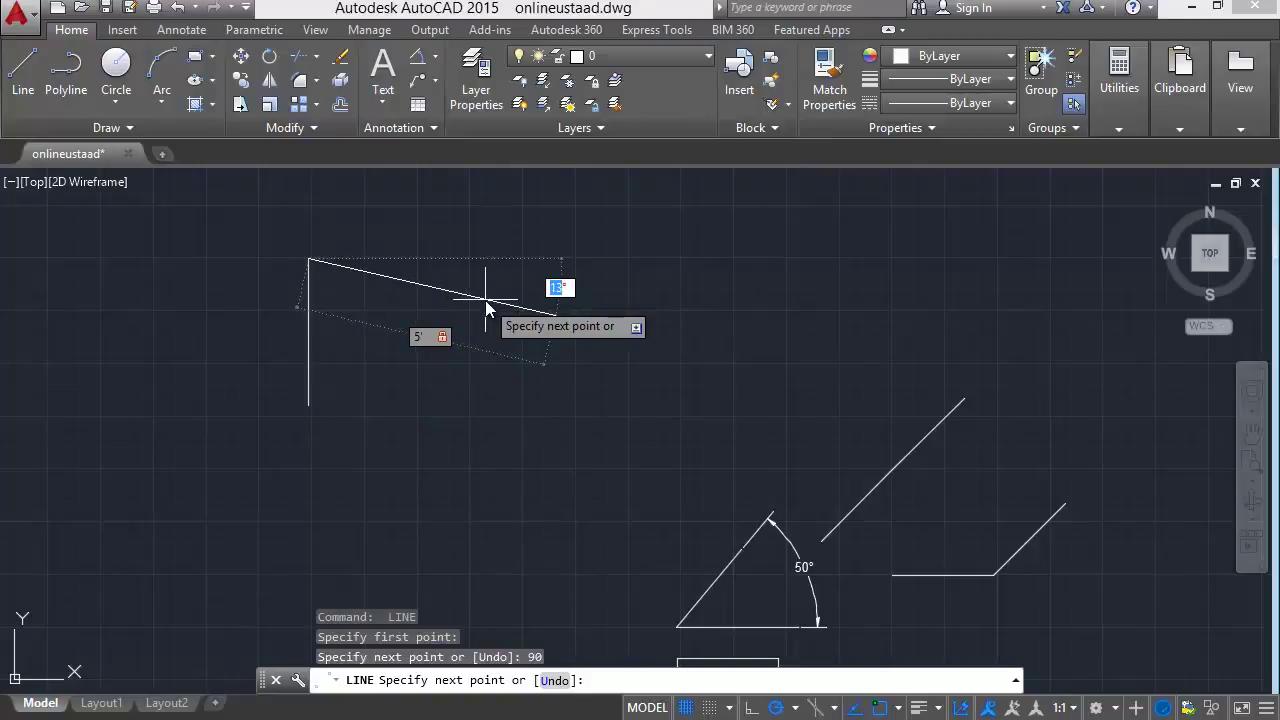
{"action": "type", "text": "45"}
{"action": "key", "text": "Tab"}
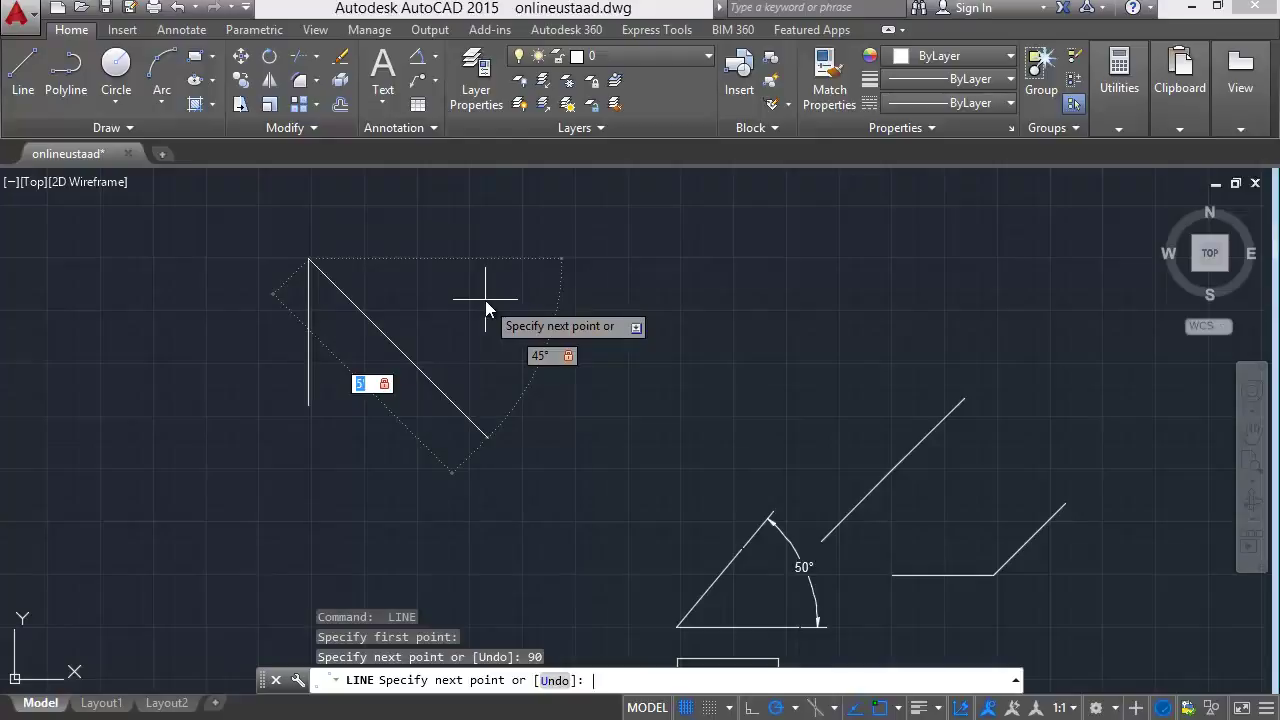
Change the previewed segment's length to 3' and try angles of 0° and 75° for it
{"action": "type", "text": "3"}
{"action": "key", "text": "Tab"}
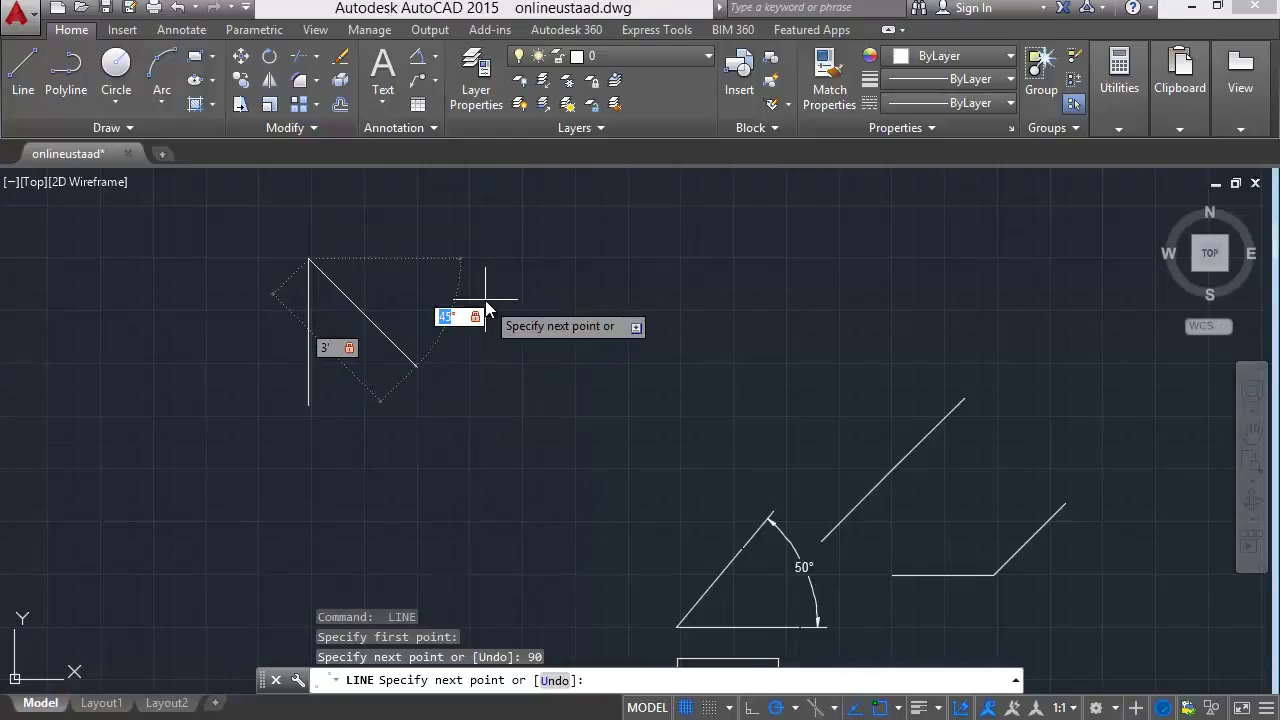
{"action": "type", "text": "0"}
{"action": "key", "text": "Tab"}
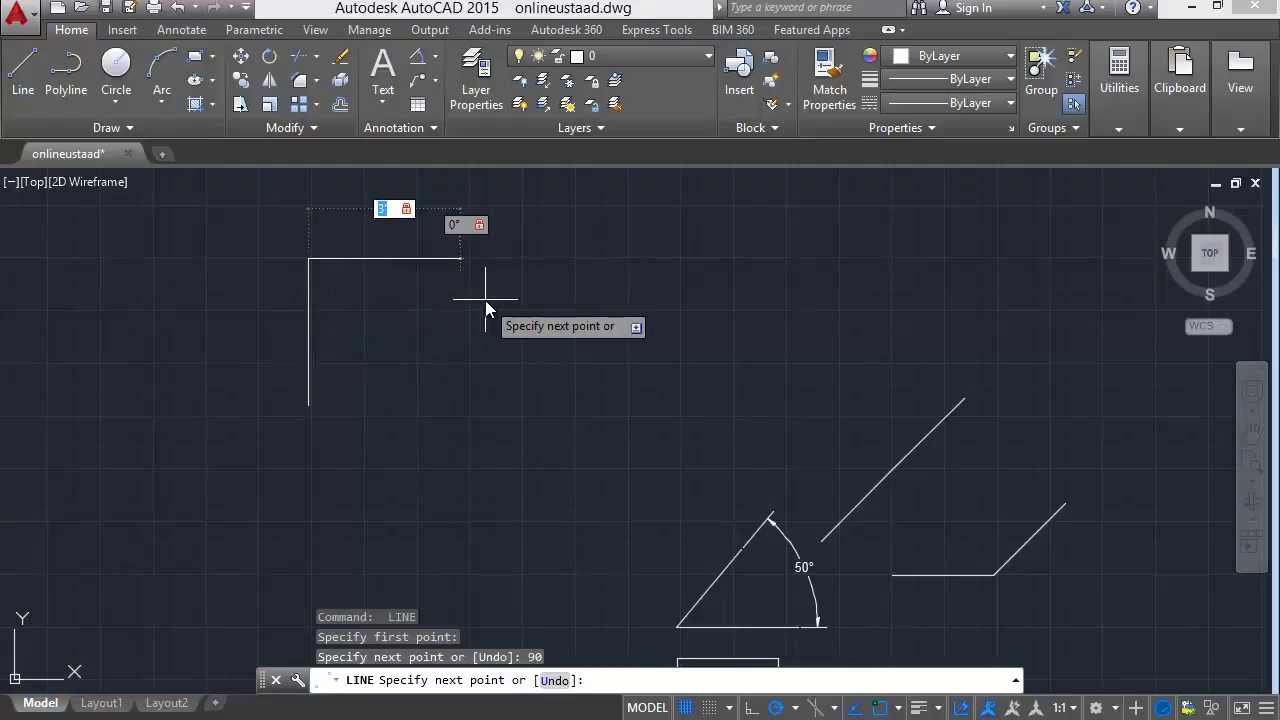
{"action": "key", "text": "Tab"}
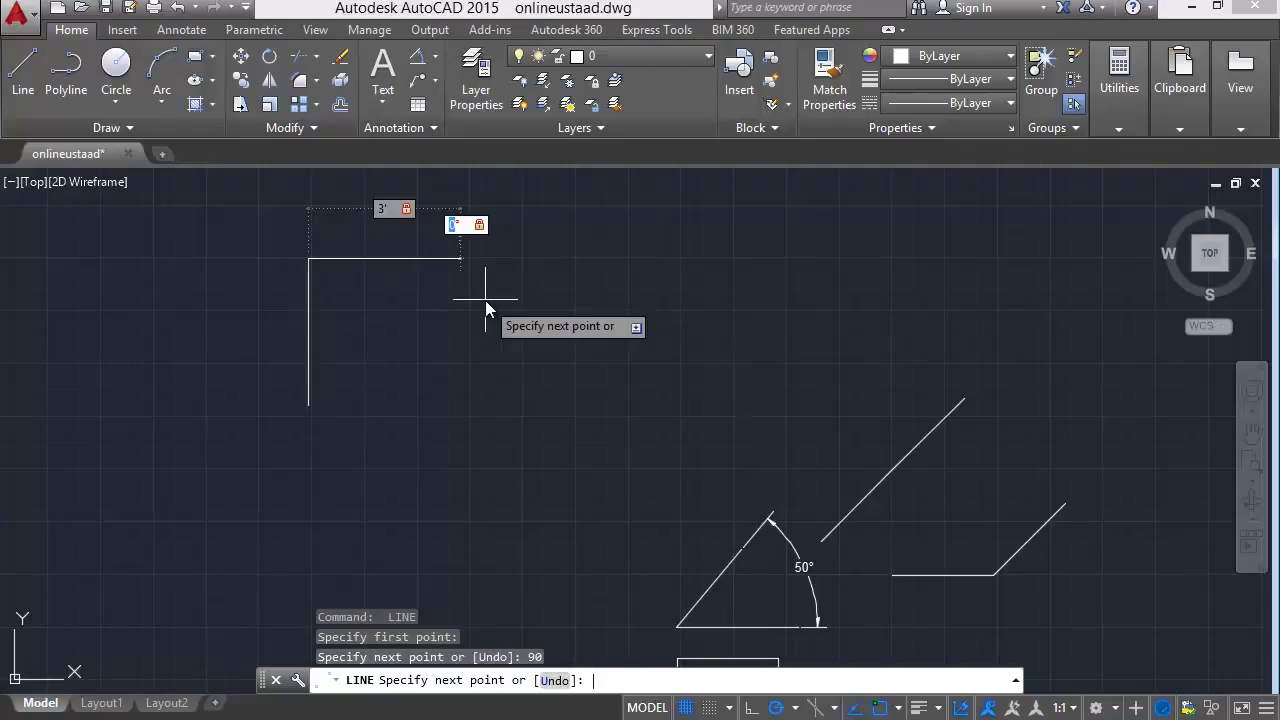
{"action": "type", "text": "75"}
{"action": "key", "text": "Tab"}
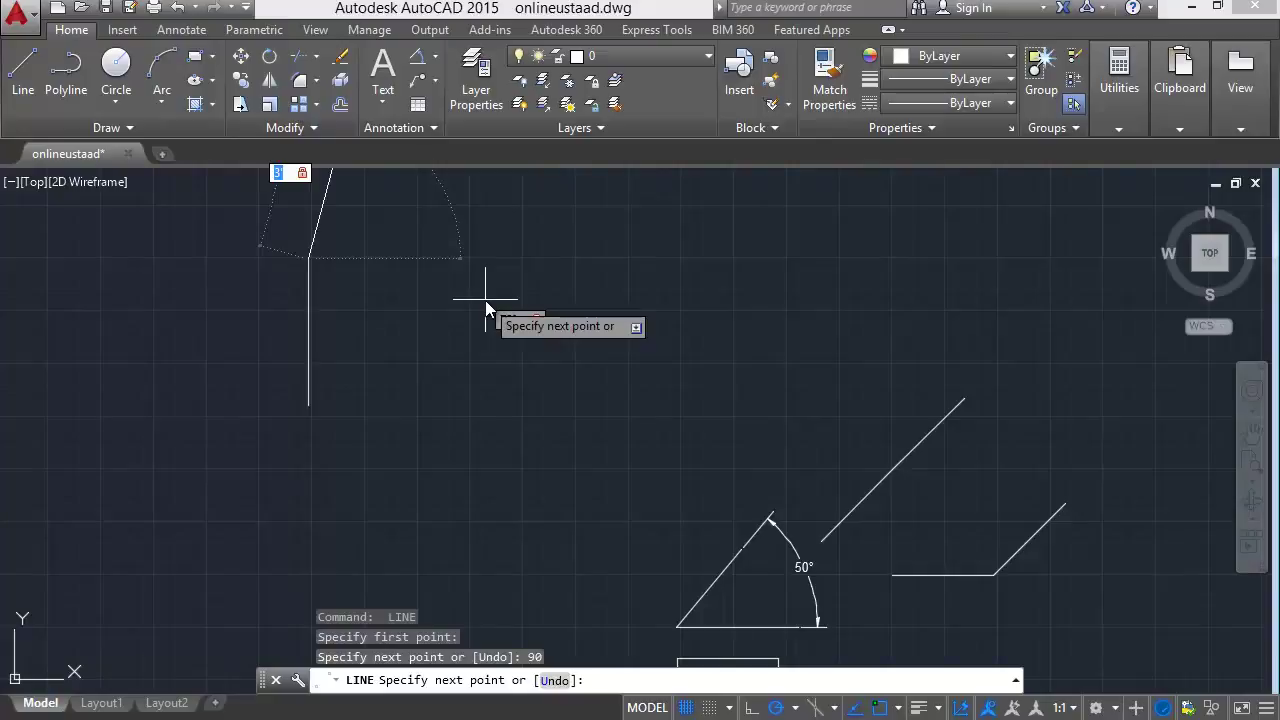
Draw the second segment 2' long at 45° up and right from the vertical line's upper endpoint, and end the Line command
{"action": "middle_click_drag", "start_coordinate": [317, 296], "coordinate": [338, 346]}
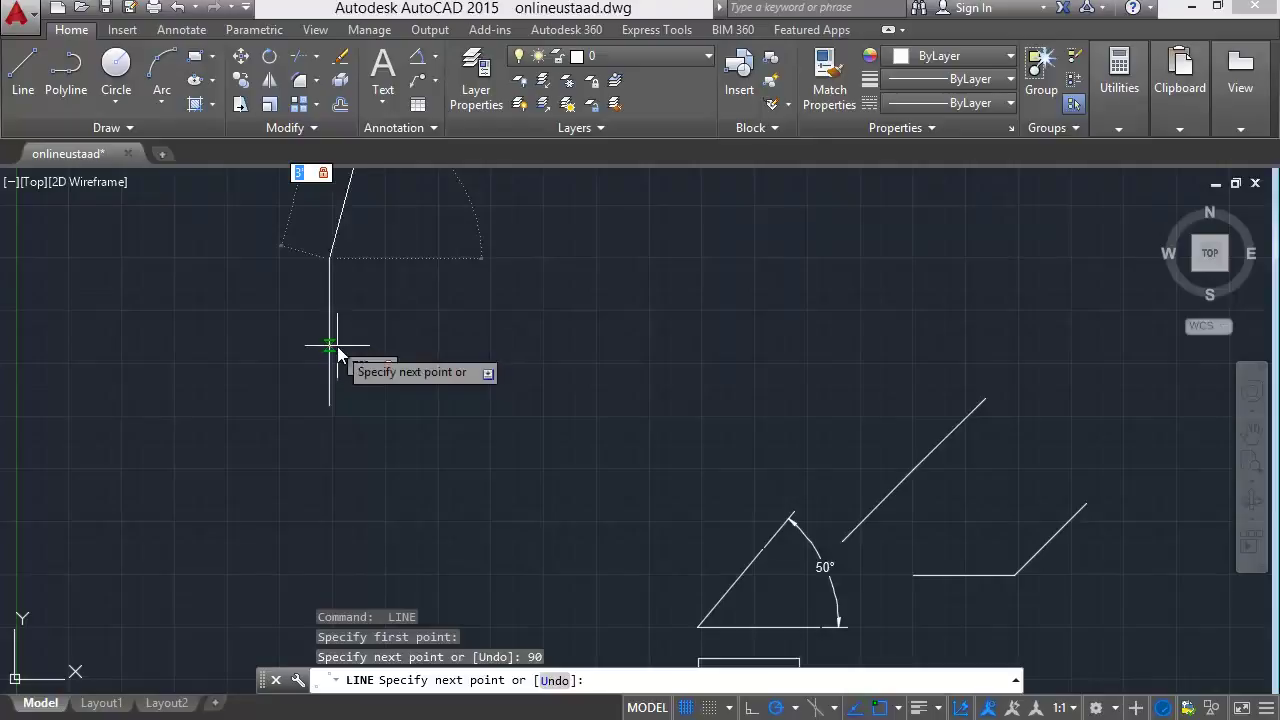
{"action": "type", "text": "2"}
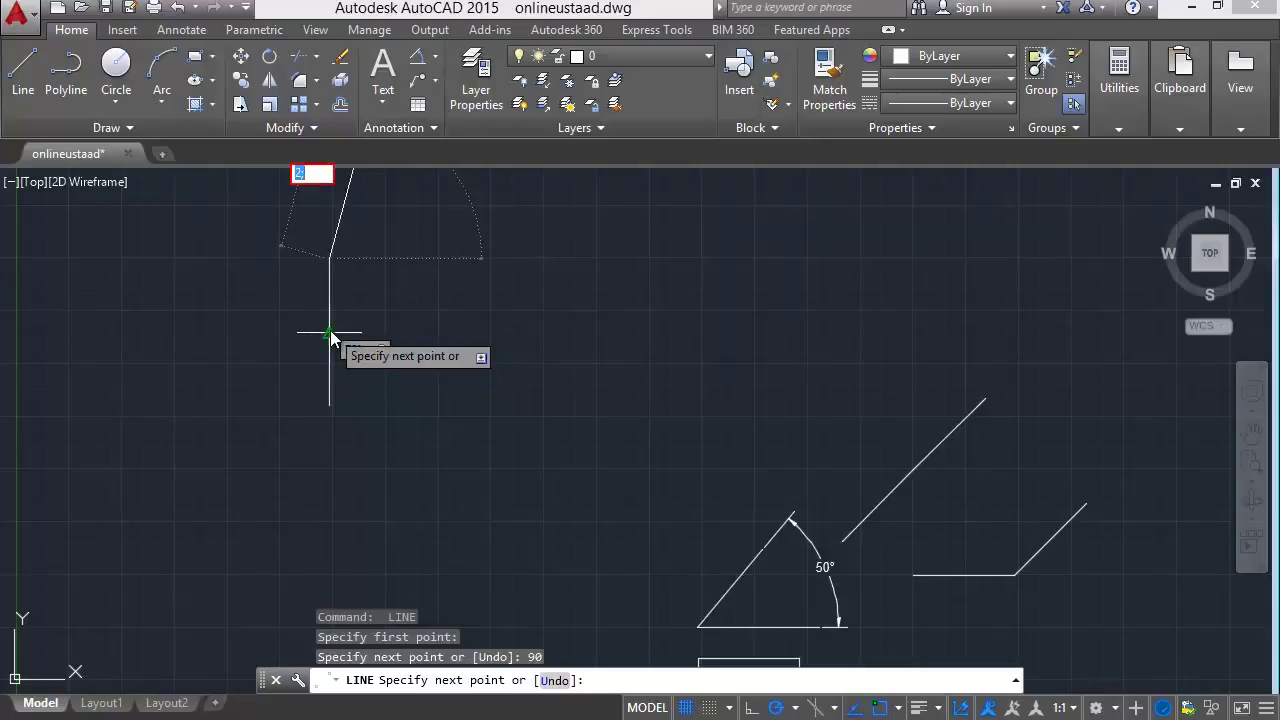
{"action": "type", "text": "'"}
{"action": "key", "text": "Tab"}
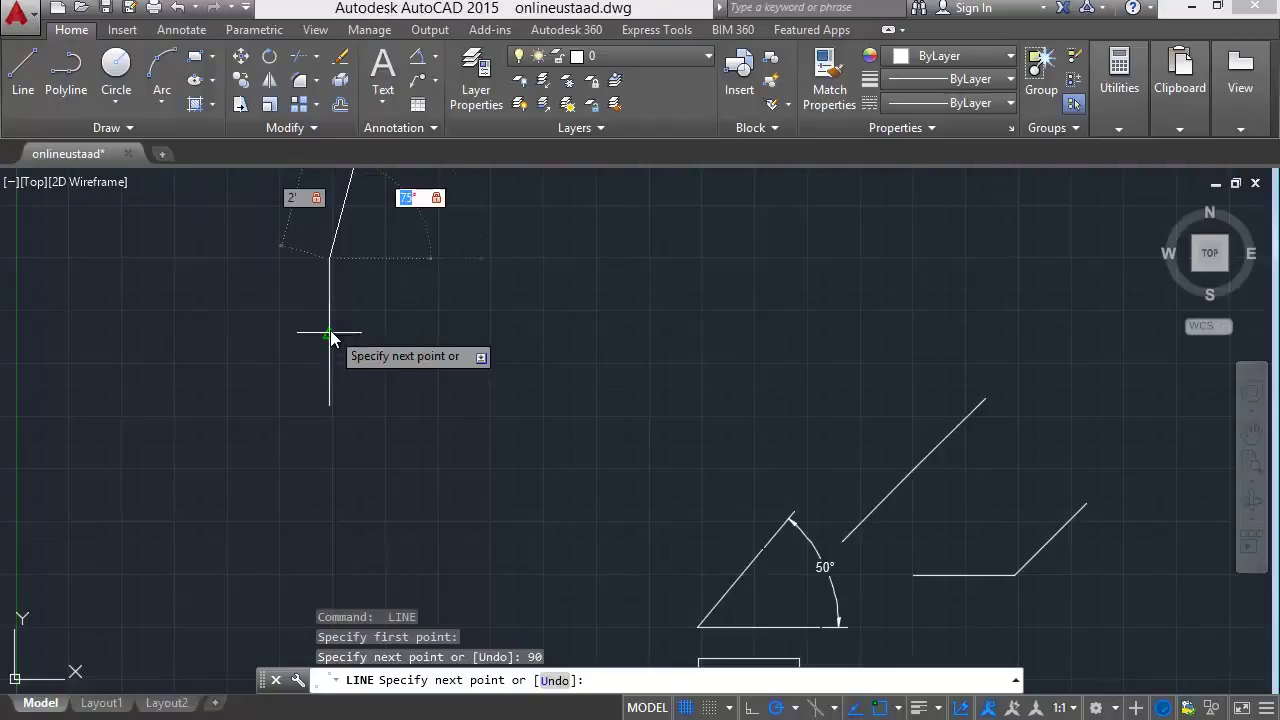
{"action": "type", "text": "45"}
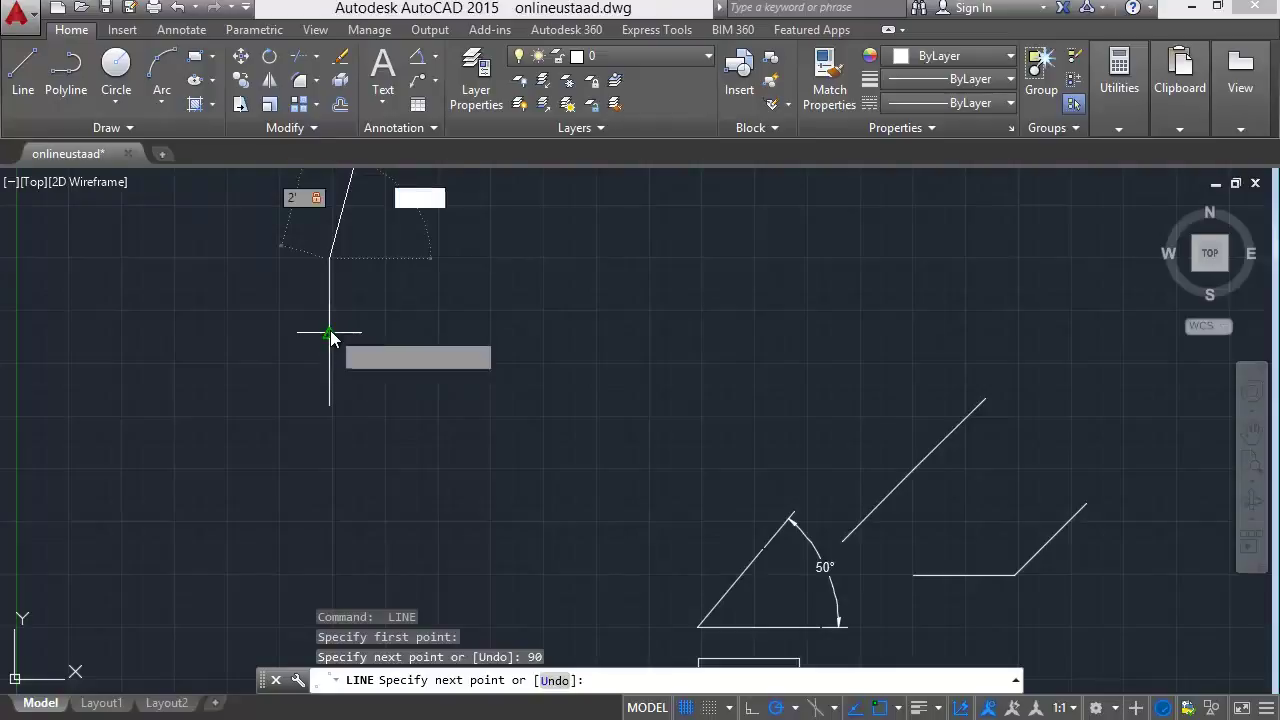
{"action": "key", "text": "Return"}
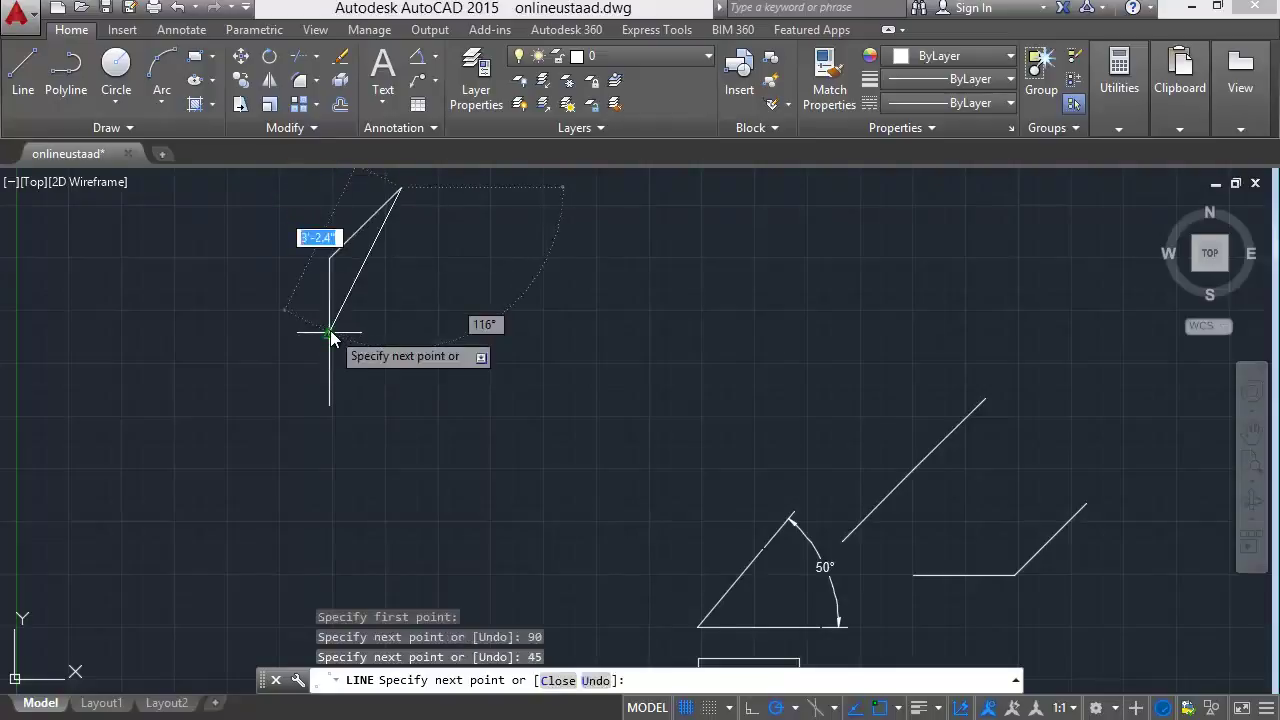
{"action": "key", "text": "Escape"}
Regenerate the model to look over the finished two-segment line among the other objects, and switch to the Windows desktop
{"action": "mouse_move", "coordinate": [340, 366]}
{"action": "middle_mouse_down"}
{"action": "mouse_move", "coordinate": [318, 400]}
{"action": "mouse_move", "coordinate": [337, 331]}
{"action": "mouse_move", "coordinate": [337, 491]}
{"action": "middle_mouse_up"}
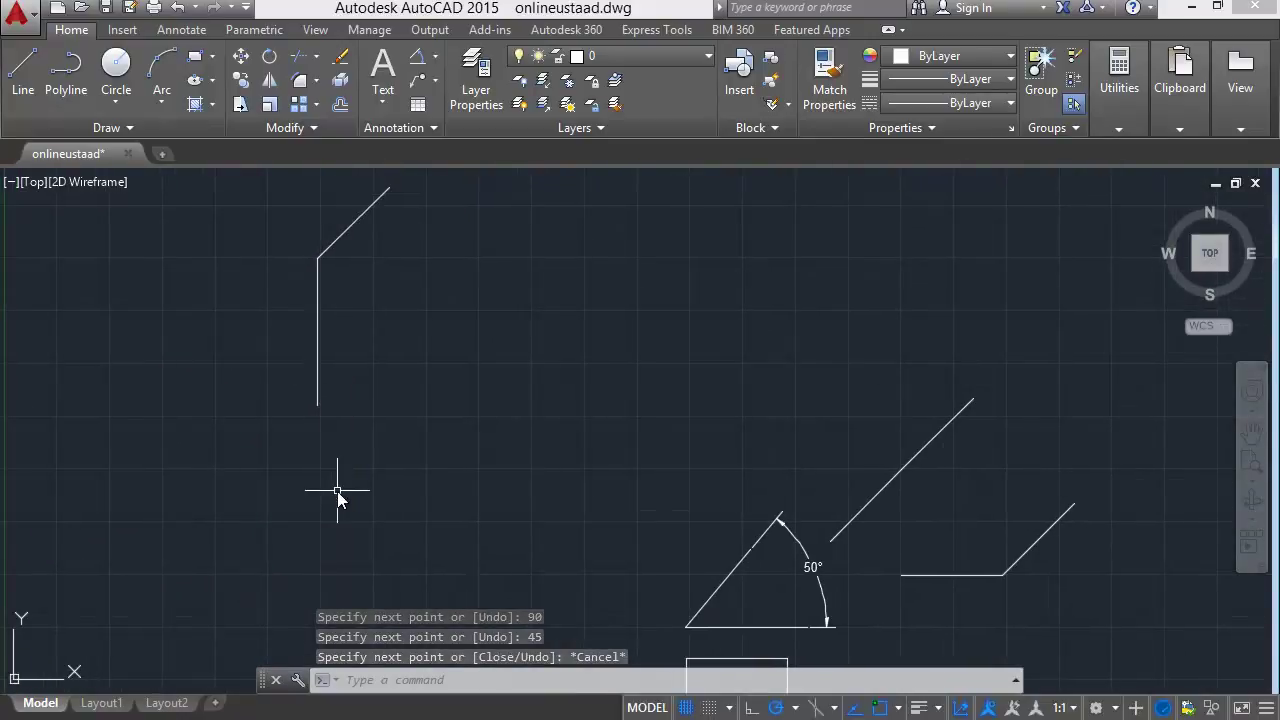
{"action": "scroll", "coordinate": [337, 491], "scroll_direction": "down", "scroll_amount": 10}
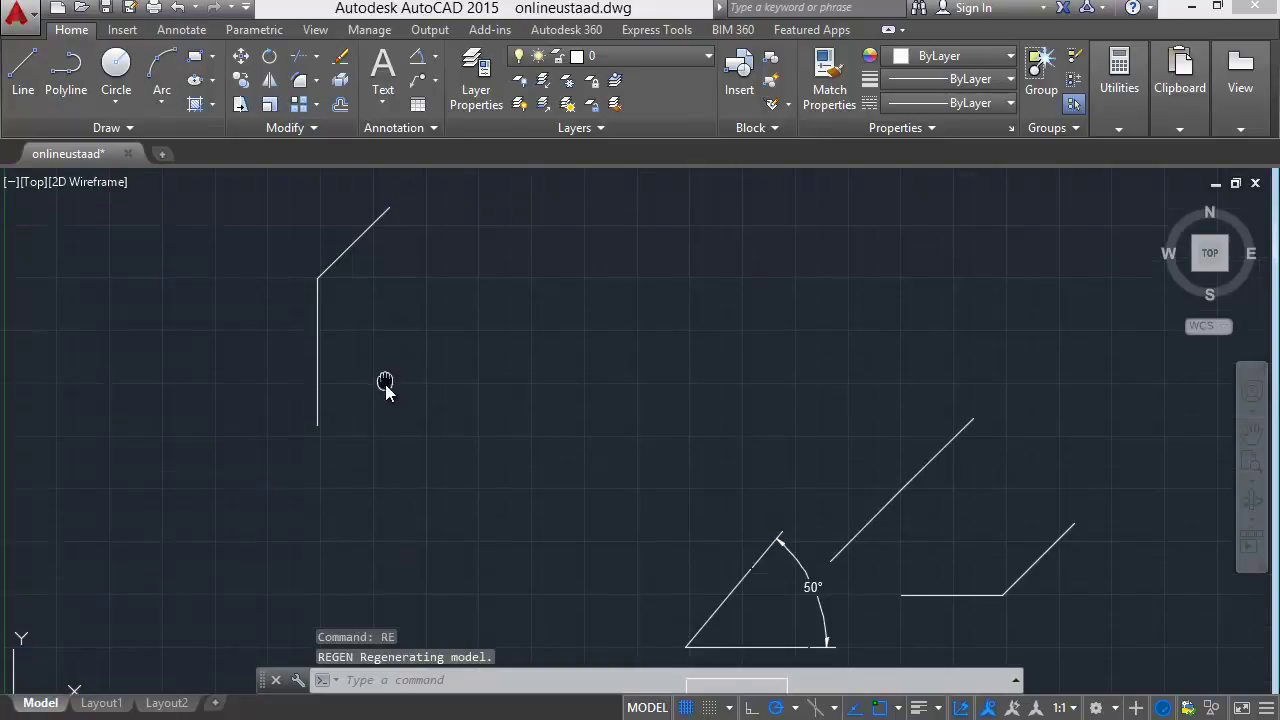
{"action": "scroll", "coordinate": [586, 380], "scroll_direction": "up", "scroll_amount": 6}
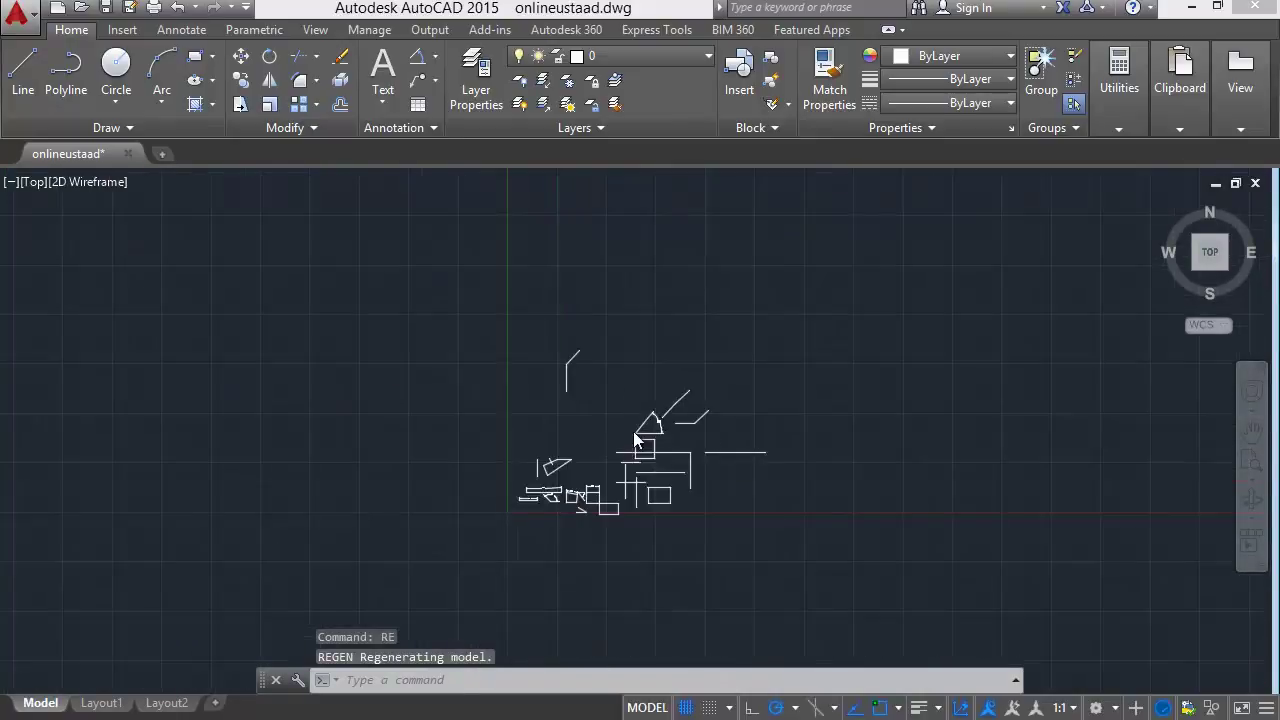
{"action": "scroll", "coordinate": [330, 309], "scroll_direction": "up", "scroll_amount": 3}
{"action": "scroll", "coordinate": [330, 304], "scroll_direction": "down", "scroll_amount": 4}
{"action": "scroll", "coordinate": [340, 350], "scroll_direction": "up", "scroll_amount": 2}
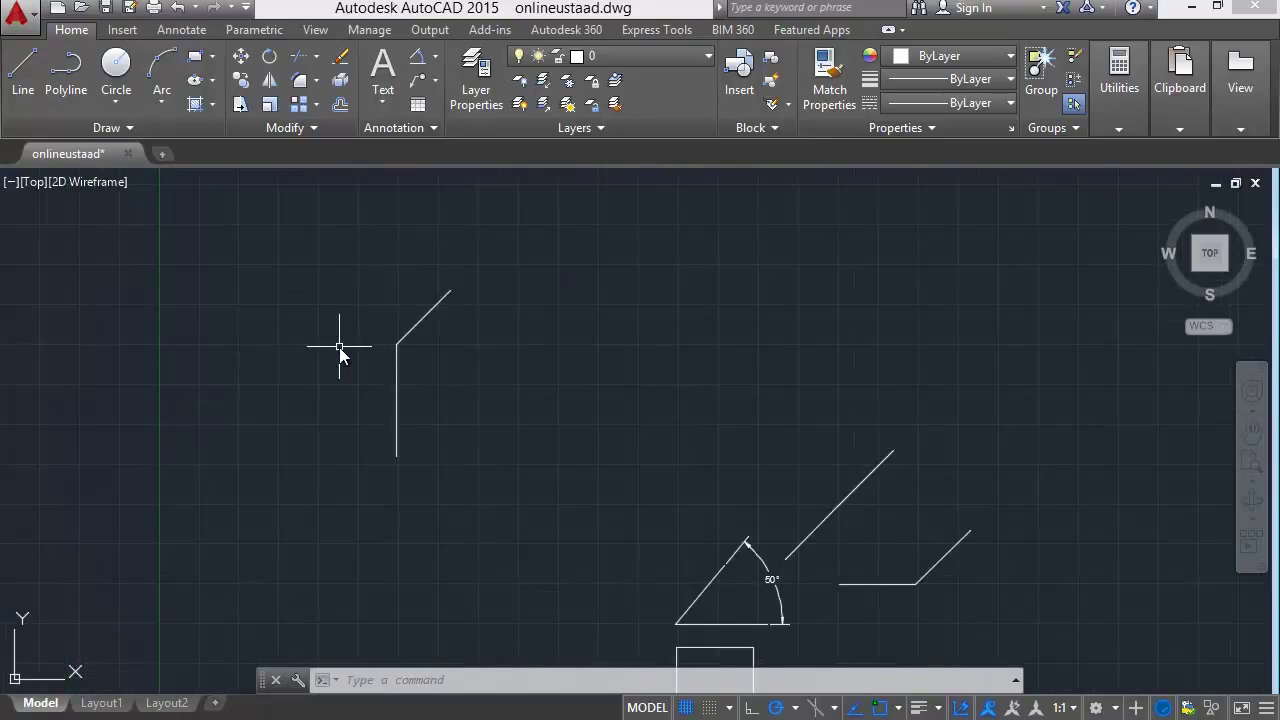
{"action": "key", "text": "super+d"}
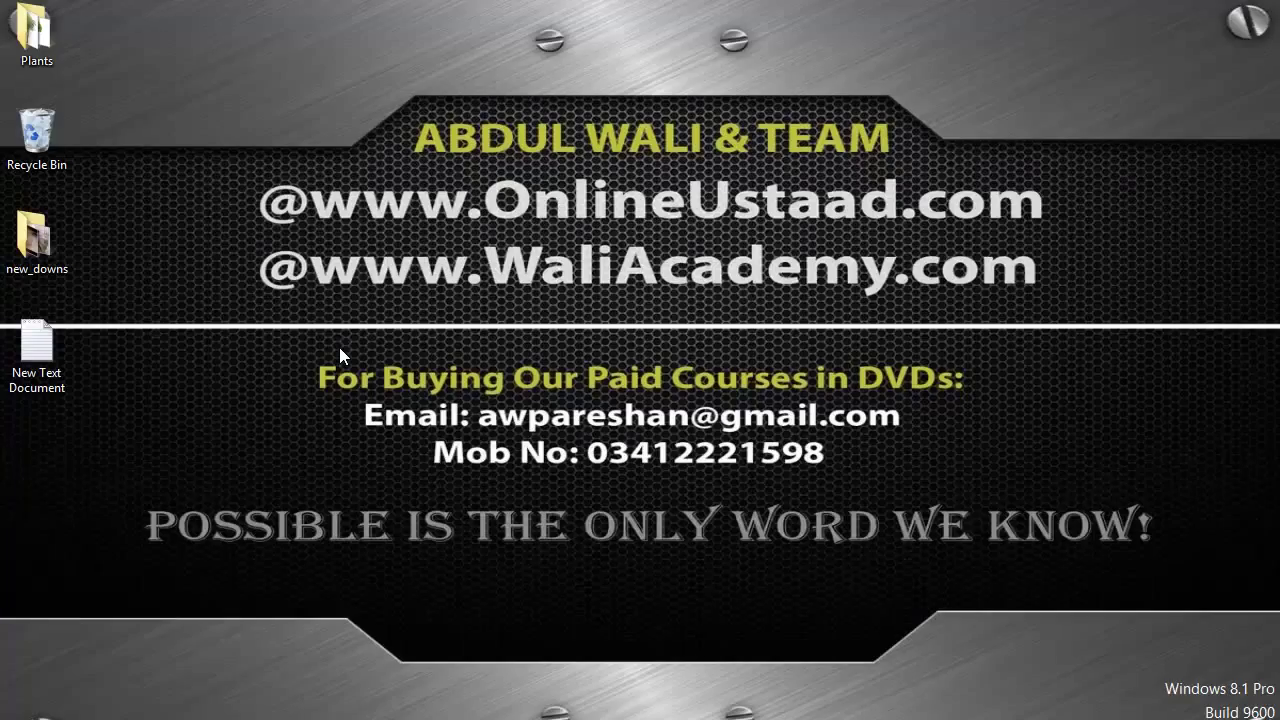